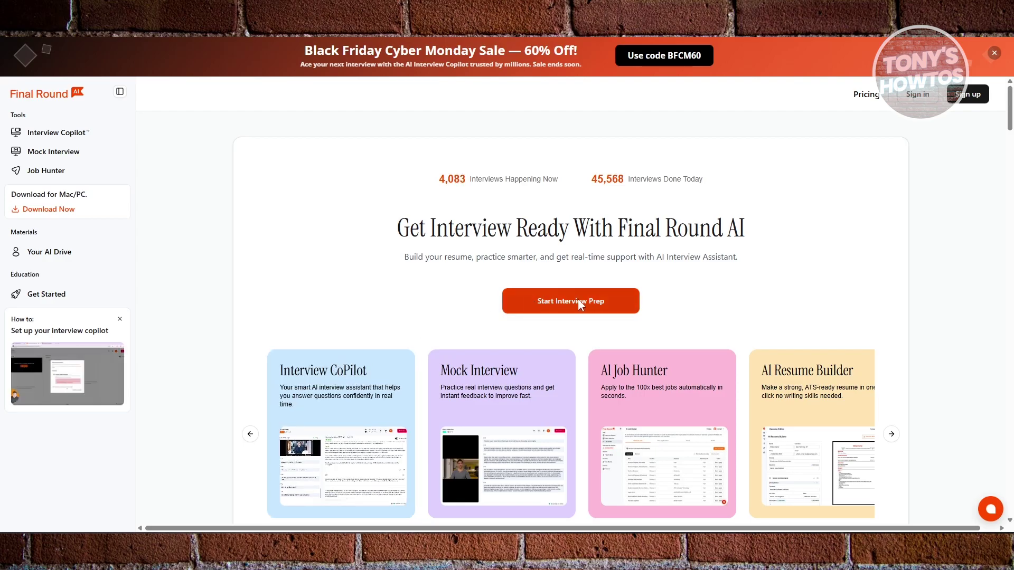
- Browse the homepage, dismiss the sign-up form without registering, and show the Pricing page's four plans
{"action": "scroll", "coordinate": [597, 359], "scroll_direction": "down", "scroll_amount": 3}
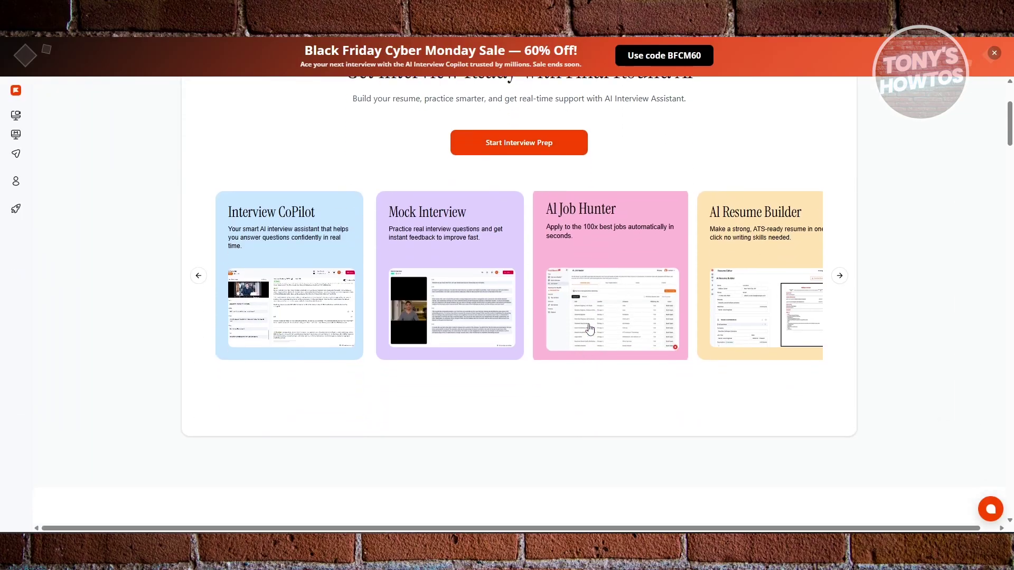
{"action": "scroll", "coordinate": [628, 365], "scroll_direction": "down", "scroll_amount": 1}
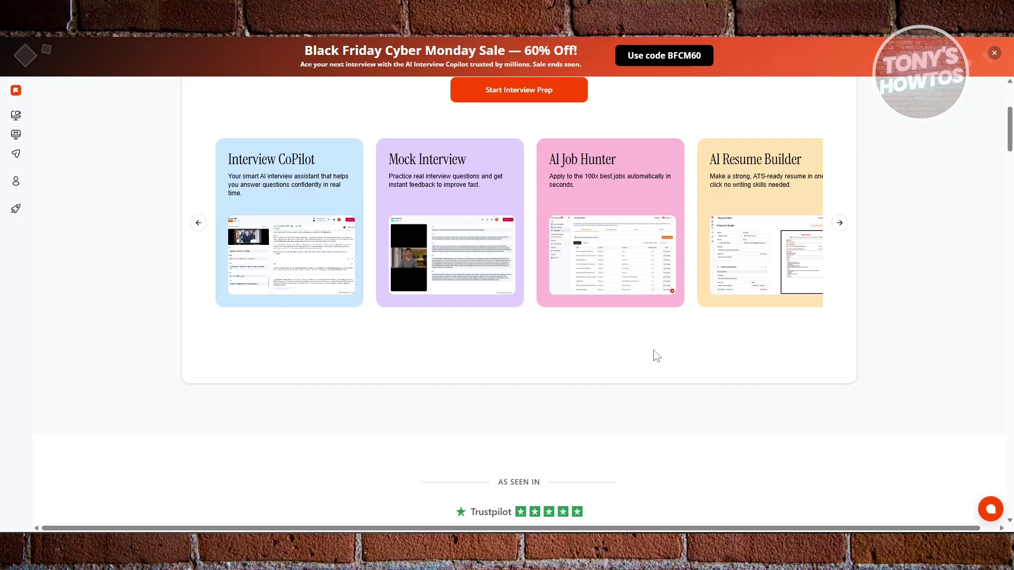
{"action": "scroll", "coordinate": [657, 356], "scroll_direction": "up", "scroll_amount": 5}
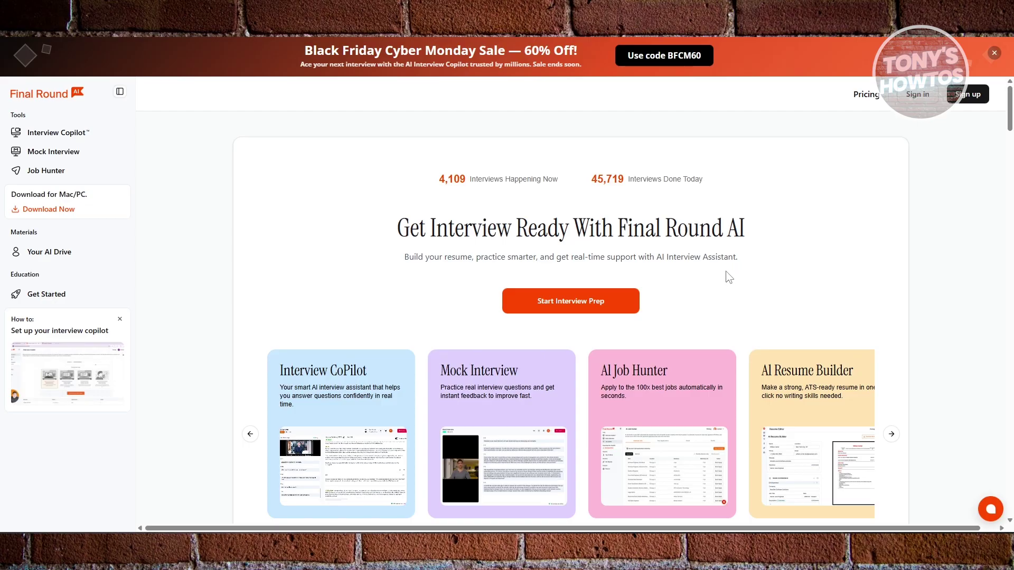
{"action": "scroll", "coordinate": [728, 284], "scroll_direction": "down", "scroll_amount": 1}
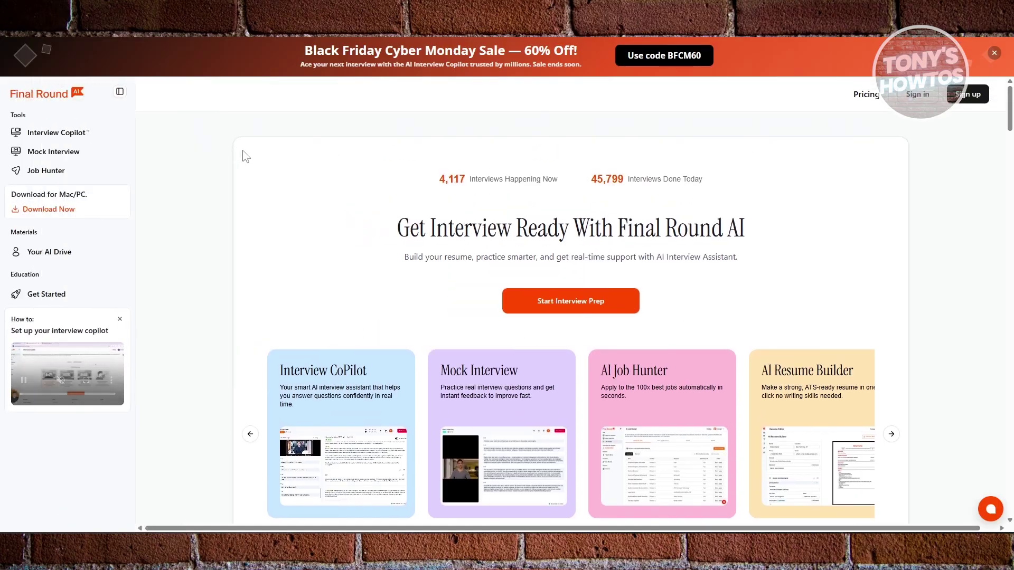
{"action": "left_click", "coordinate": [962, 101]}
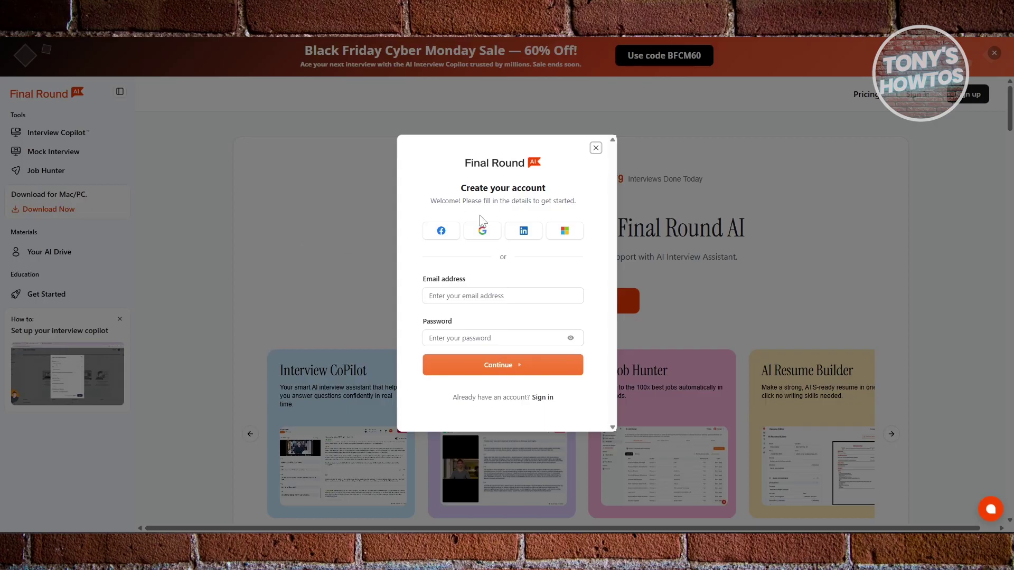
{"action": "left_click", "coordinate": [595, 150]}
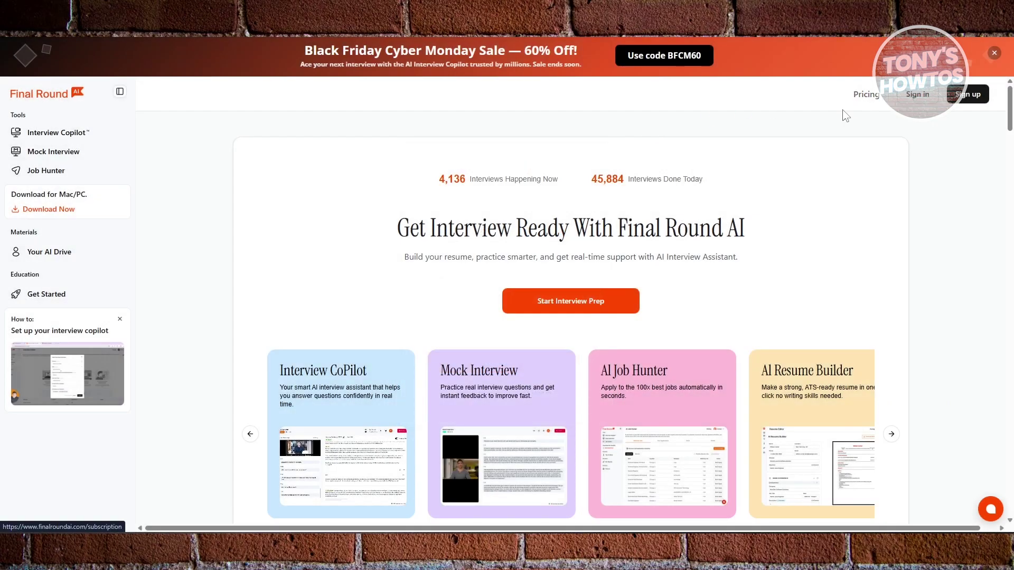
{"action": "left_click", "coordinate": [866, 96]}
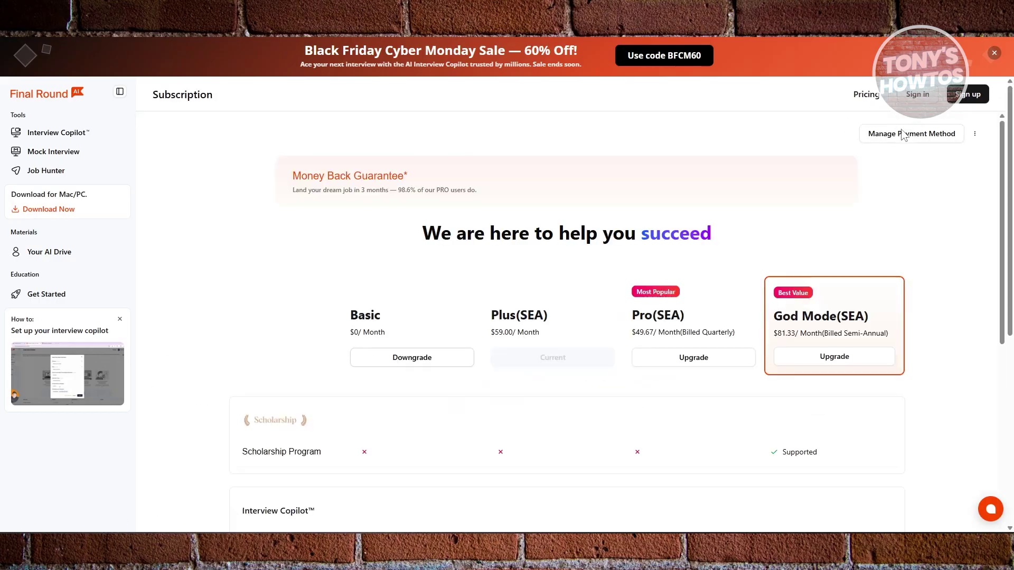
- Check the Interview Copilot rows in the plan table, then return to the homepage
{"action": "scroll", "coordinate": [404, 289], "scroll_direction": "down", "scroll_amount": 3}
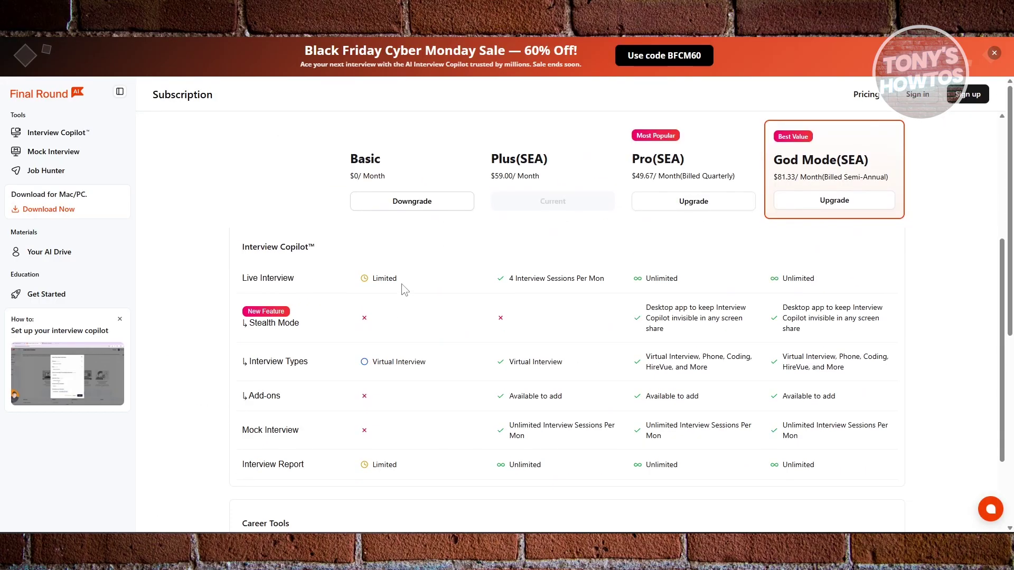
{"action": "scroll", "coordinate": [405, 290], "scroll_direction": "up", "scroll_amount": 1}
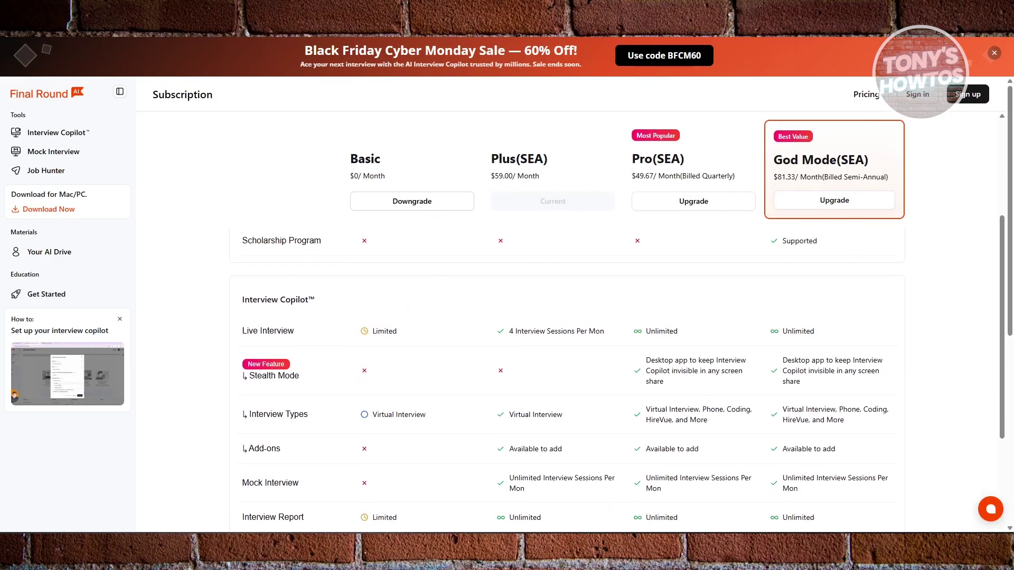
{"action": "key", "text": "alt+Left"}
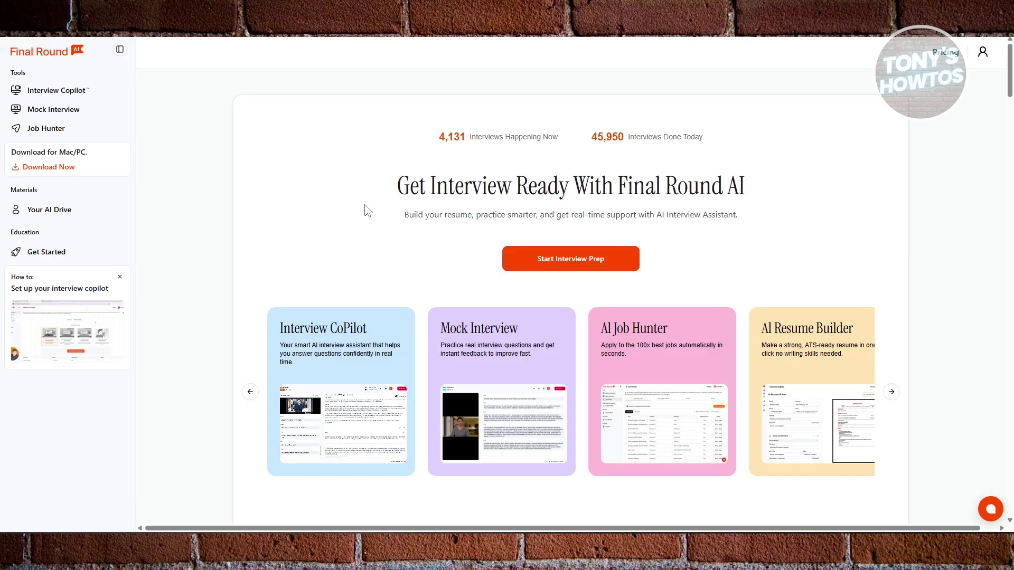
- Scroll the homepage to locate the AI Resume Builder card
{"action": "scroll", "coordinate": [452, 201], "scroll_direction": "down", "scroll_amount": 2}
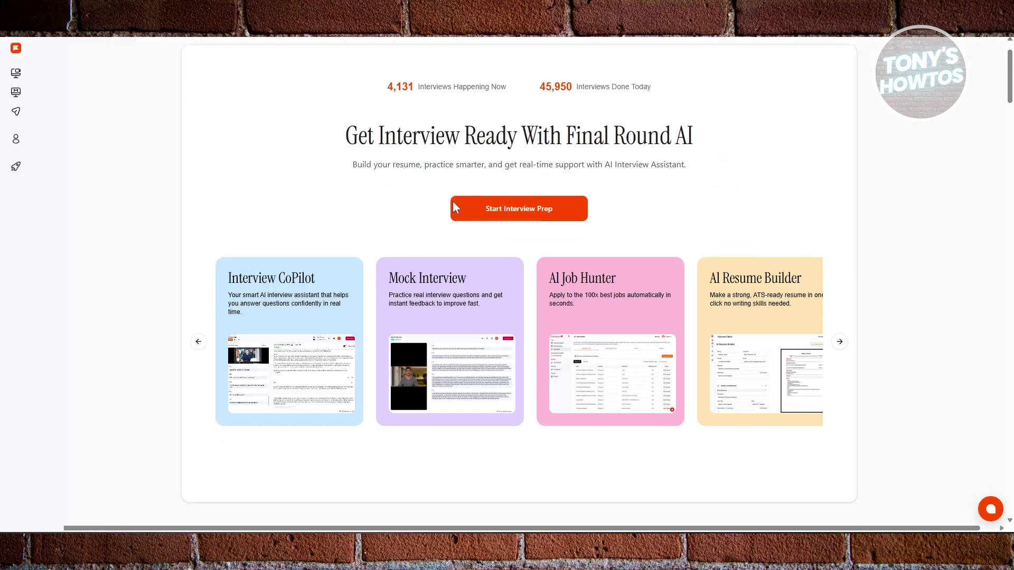
{"action": "scroll", "coordinate": [321, 185], "scroll_direction": "up", "scroll_amount": 2}
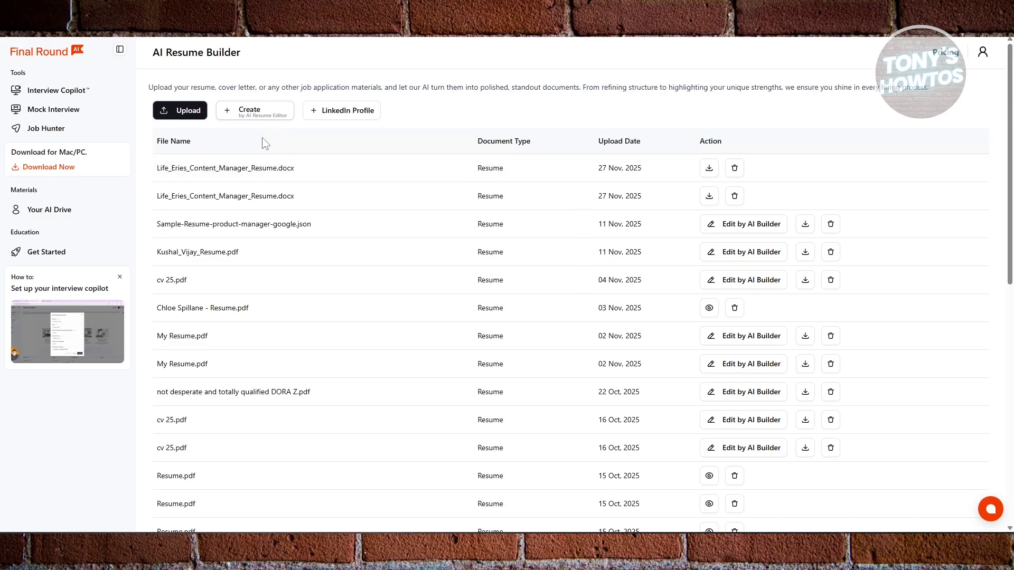
- Create a new resume with the AI Resume Editor, opening a blank template beside Resume Copilot
{"action": "left_click", "coordinate": [205, 104]}
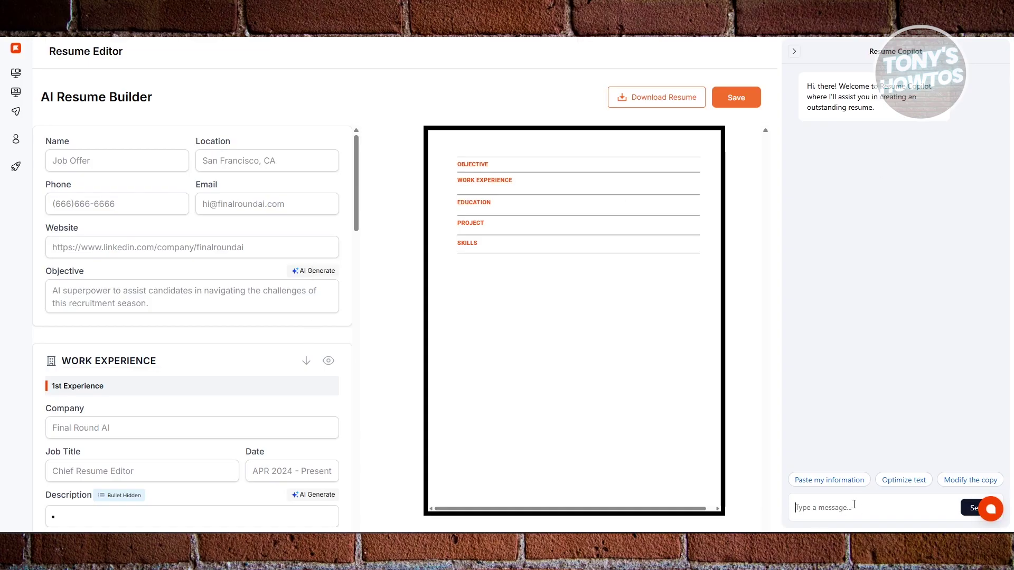
- Place the cursor in the Resume Copilot message box
{"action": "left_click", "coordinate": [855, 504]}
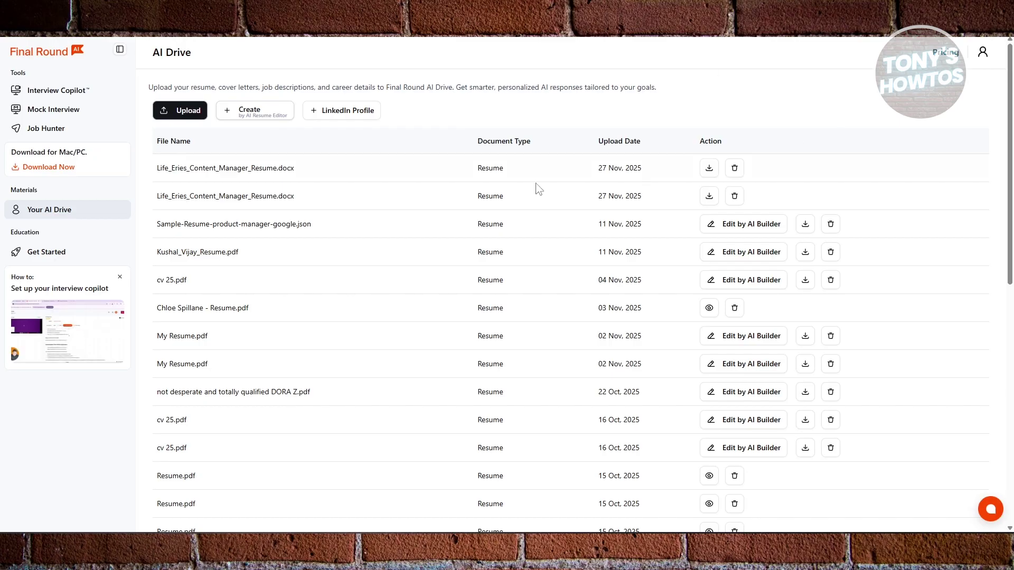
- Scroll through the uploaded resume files listed in AI Drive
{"action": "scroll", "coordinate": [350, 211], "scroll_direction": "down", "scroll_amount": 2}
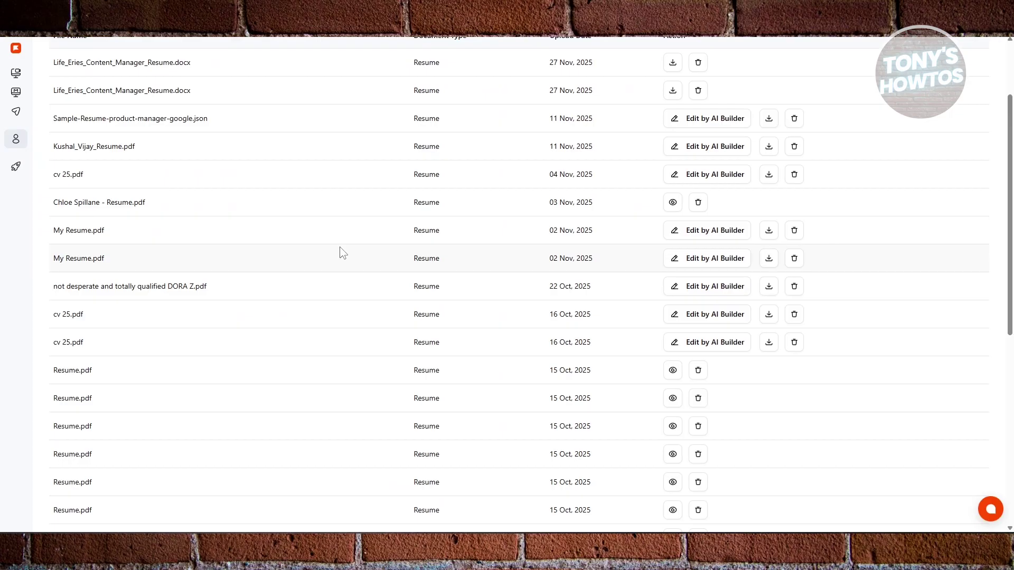
{"action": "scroll", "coordinate": [352, 243], "scroll_direction": "down", "scroll_amount": 2}
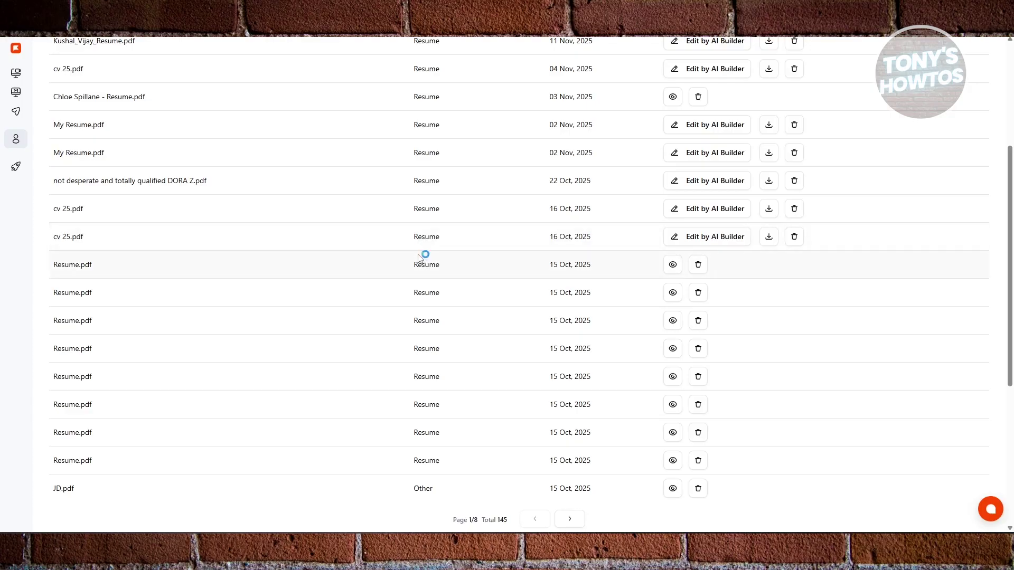
{"action": "scroll", "coordinate": [444, 228], "scroll_direction": "up", "scroll_amount": 5}
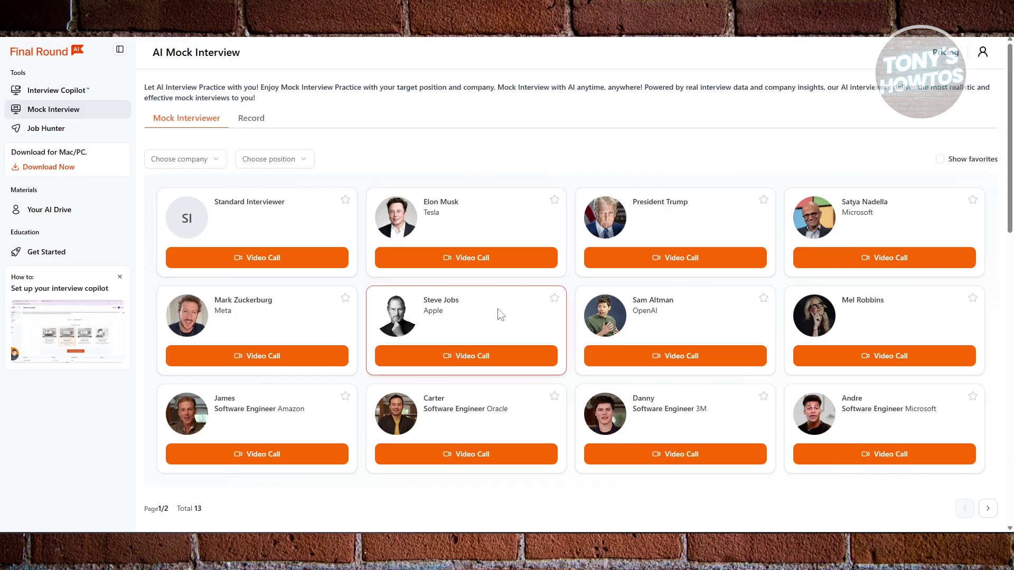
- Scroll through the Mock Interview gallery of 13 interviewer cards
{"action": "scroll", "coordinate": [499, 316], "scroll_direction": "down", "scroll_amount": 4}
{"action": "scroll", "coordinate": [499, 319], "scroll_direction": "up", "scroll_amount": 4}
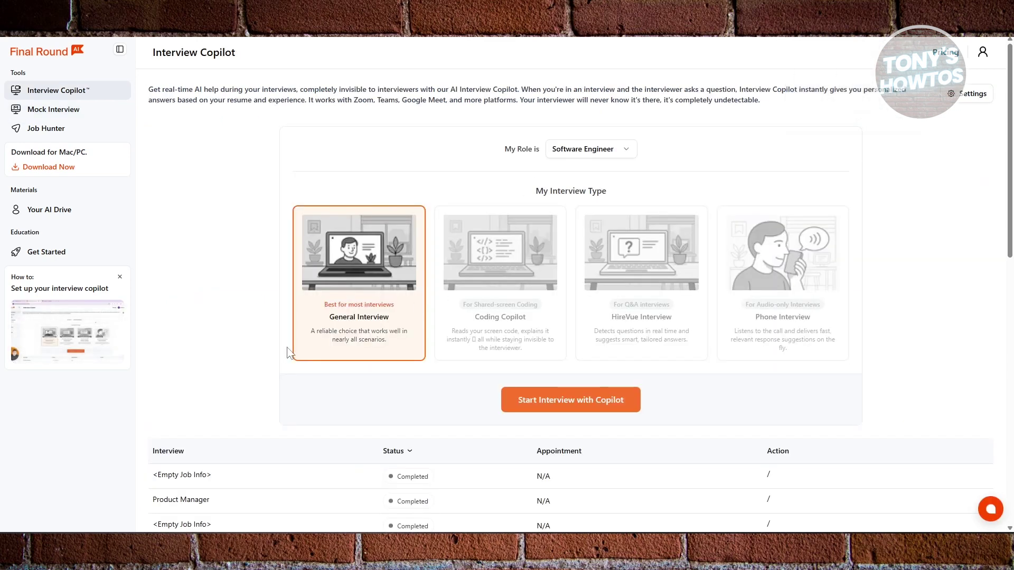
- Start a new copilot interview, bringing up the Start Your Next Interview form
{"action": "scroll", "coordinate": [366, 388], "scroll_direction": "down", "scroll_amount": 3}
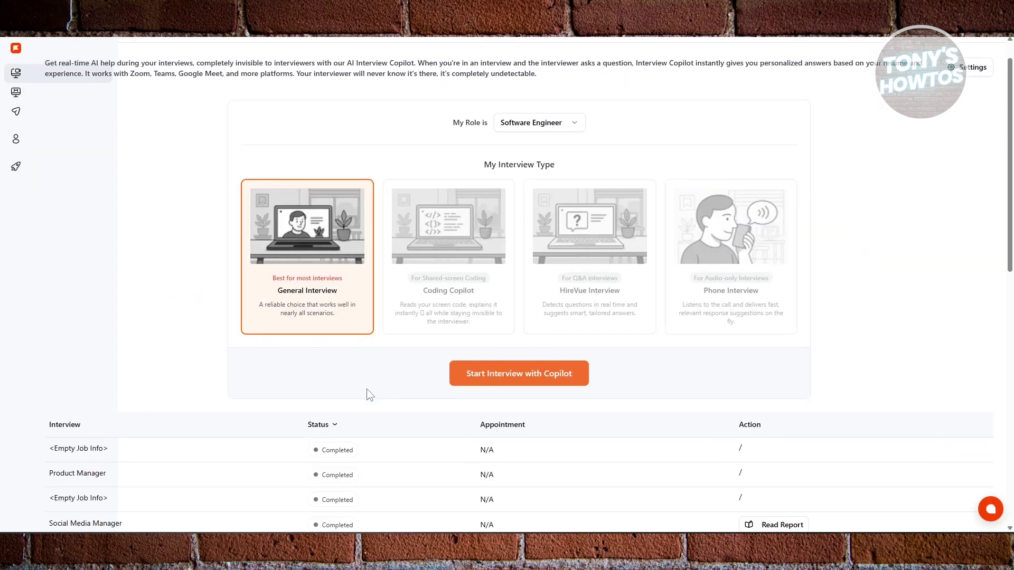
{"action": "scroll", "coordinate": [368, 395], "scroll_direction": "up", "scroll_amount": 4}
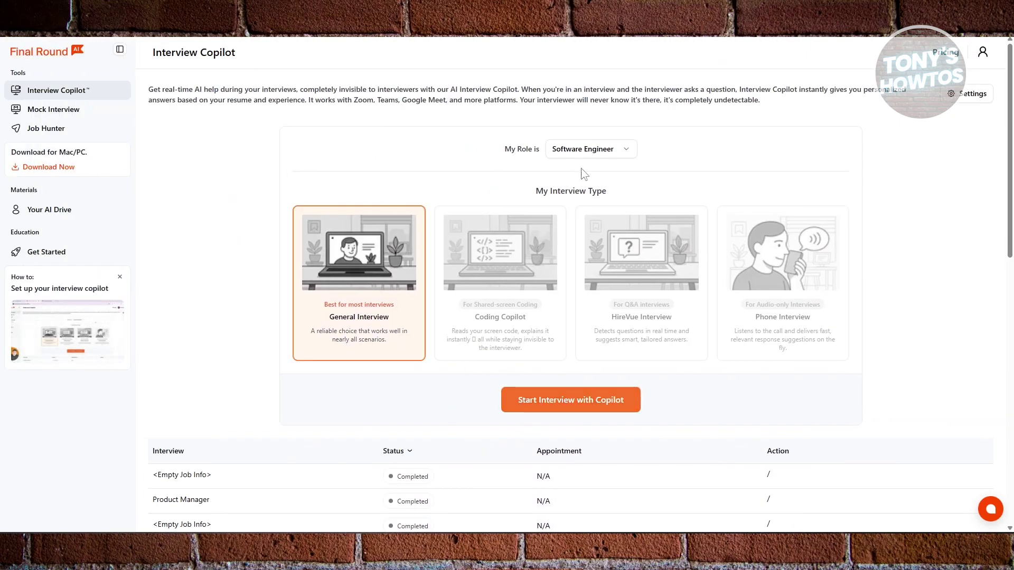
{"action": "left_click", "coordinate": [545, 395]}
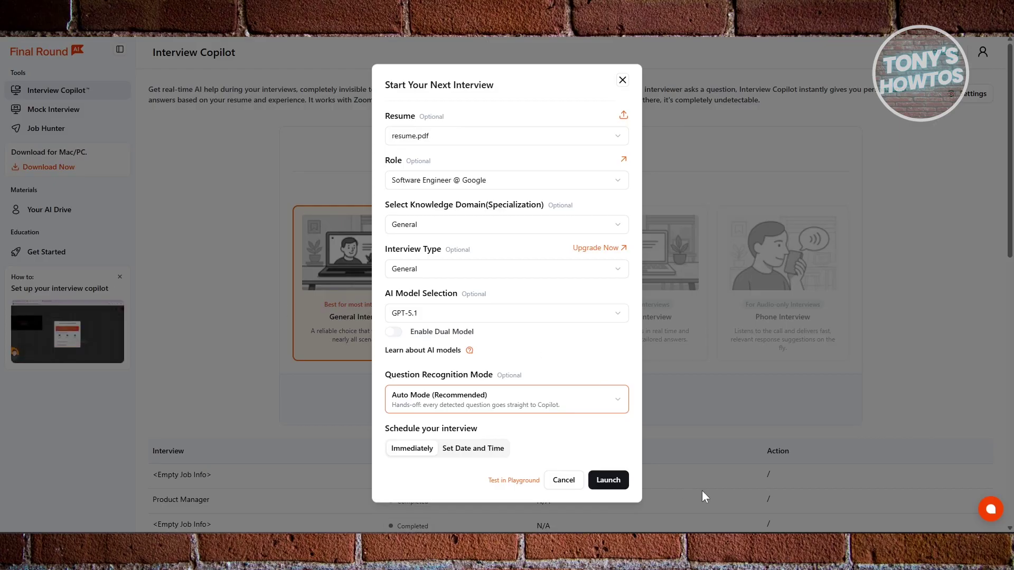
- Launch the Software Engineer @ Google session and run it in the browser version
{"action": "left_click", "coordinate": [622, 483]}
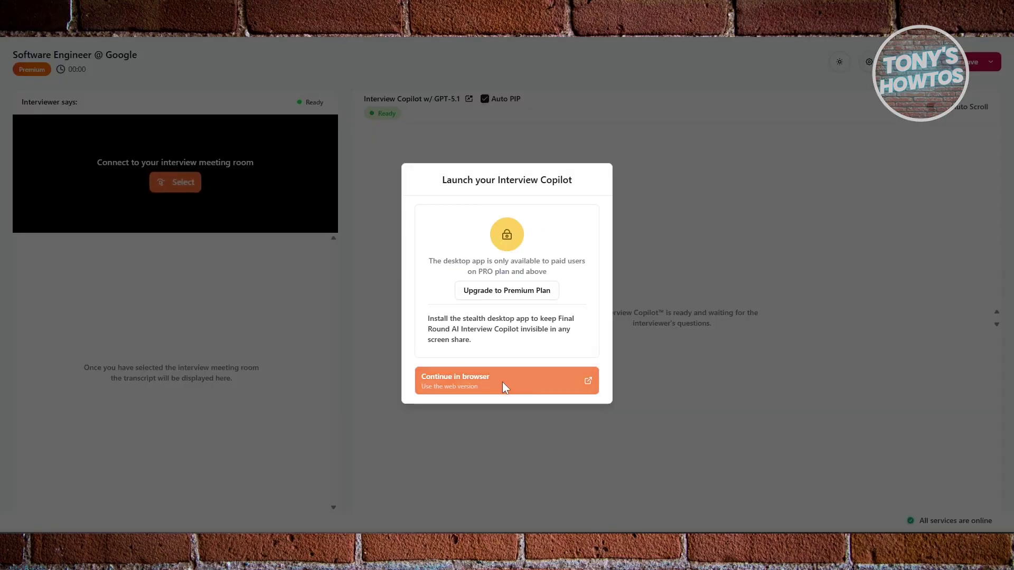
{"action": "left_click", "coordinate": [511, 381]}
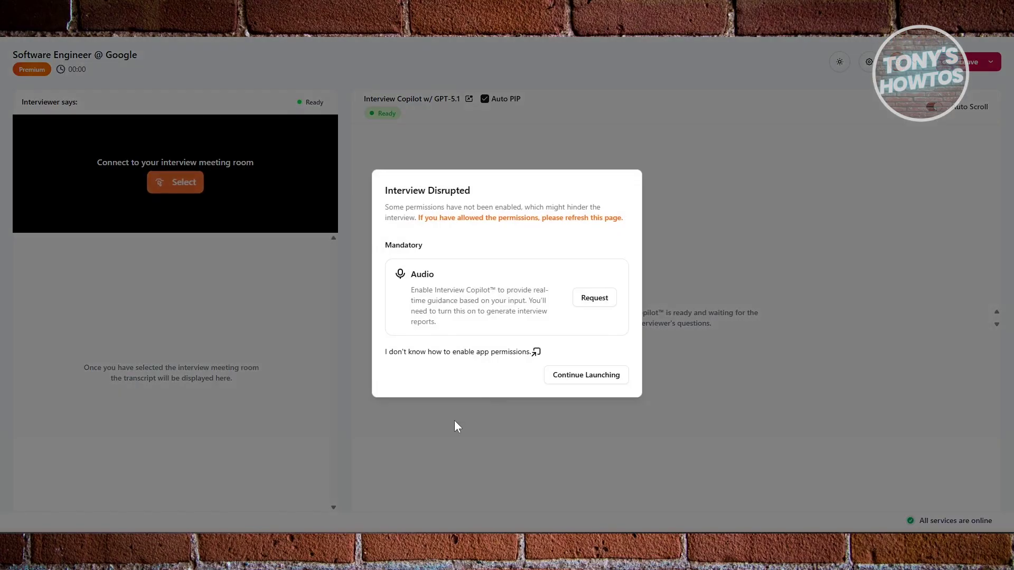
- Allow the site microphone access using the DGM20 USB Microphone
{"action": "left_click", "coordinate": [606, 299]}
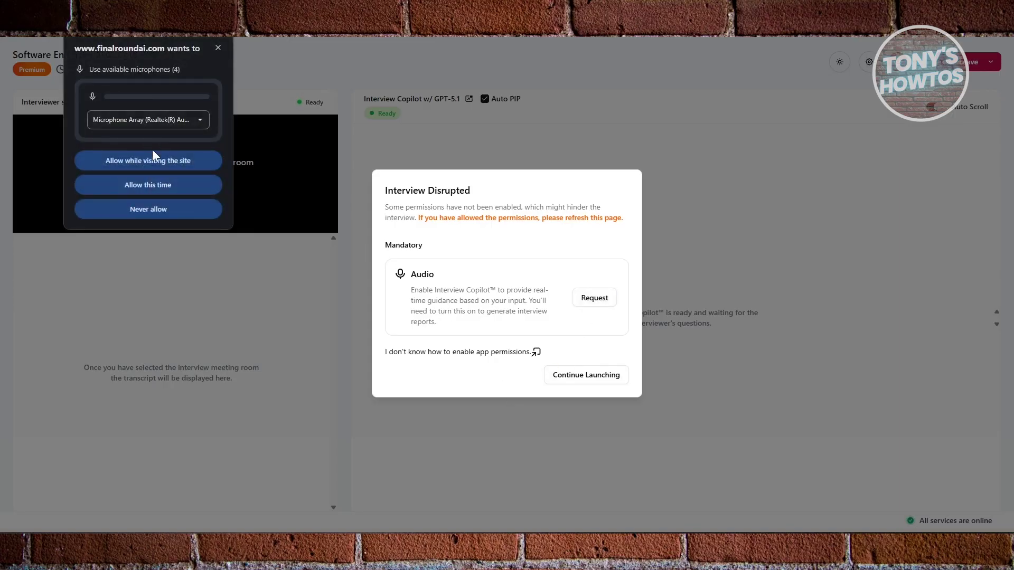
{"action": "left_click", "coordinate": [204, 119]}
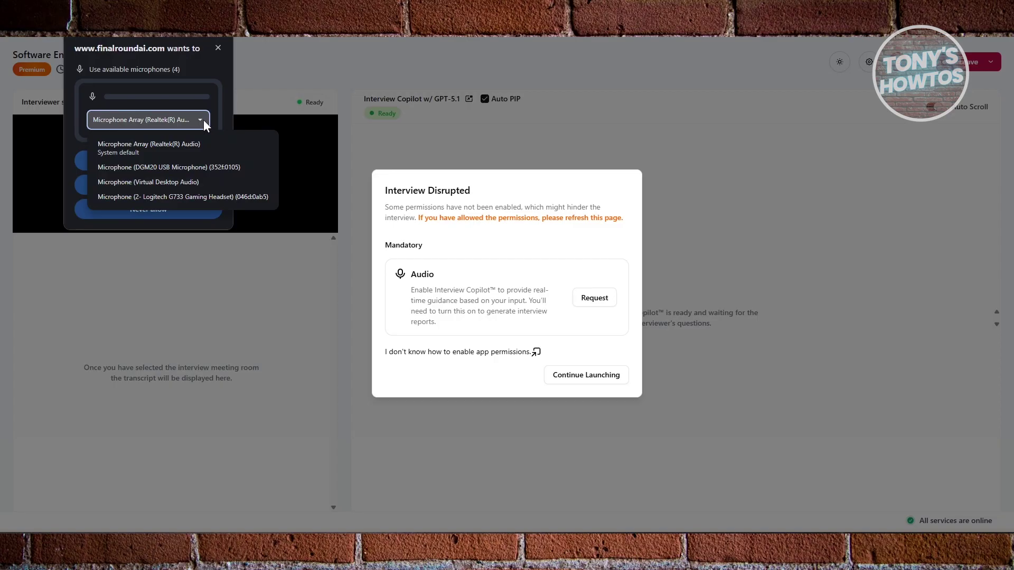
{"action": "left_click", "coordinate": [205, 169]}
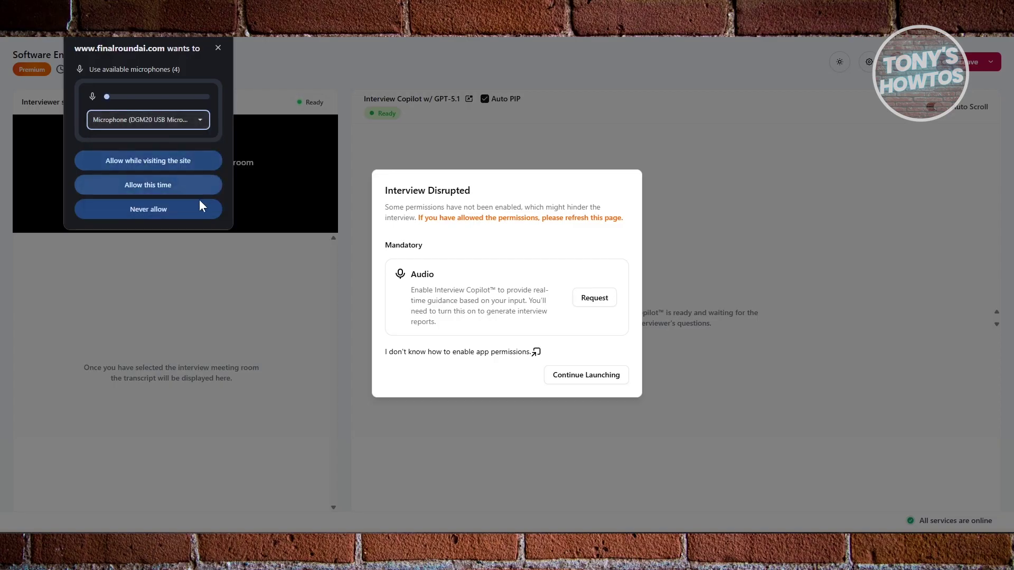
{"action": "left_click", "coordinate": [179, 161]}
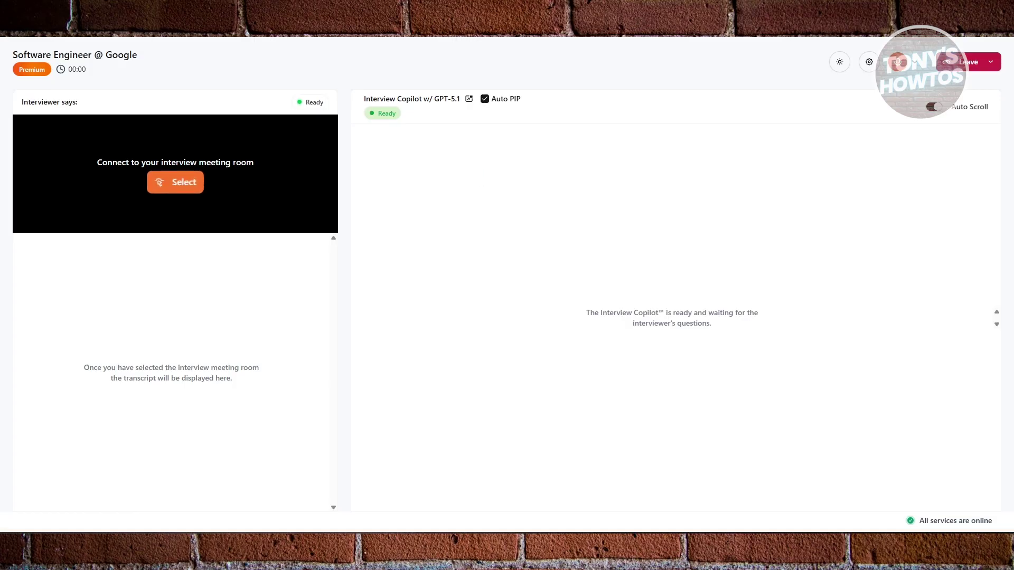
- Go back to the home dashboard, leaving the copilot interview session running in the background
{"action": "key", "text": "alt+Left"}
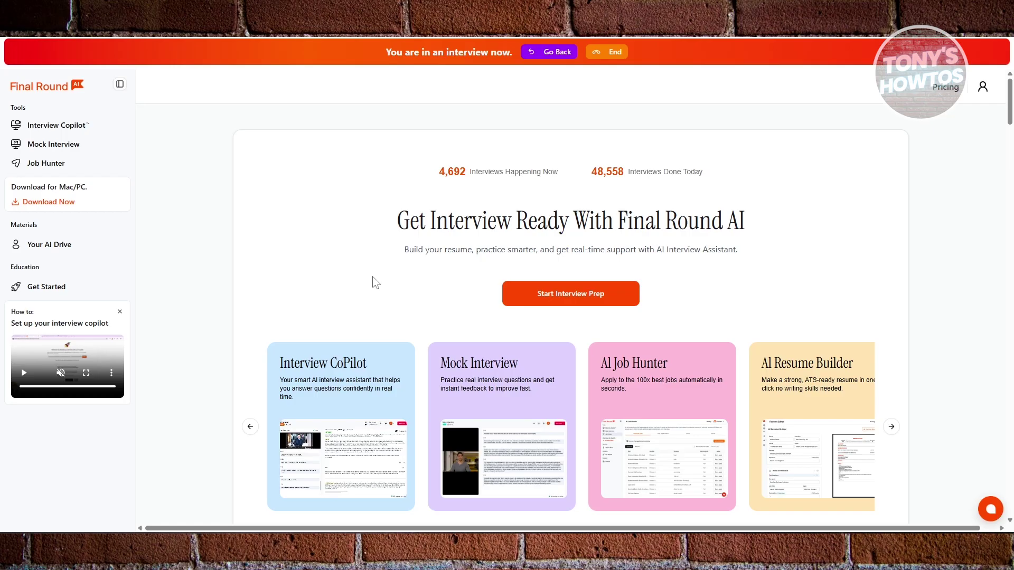
{"action": "scroll", "coordinate": [422, 295], "scroll_direction": "down", "scroll_amount": 3}
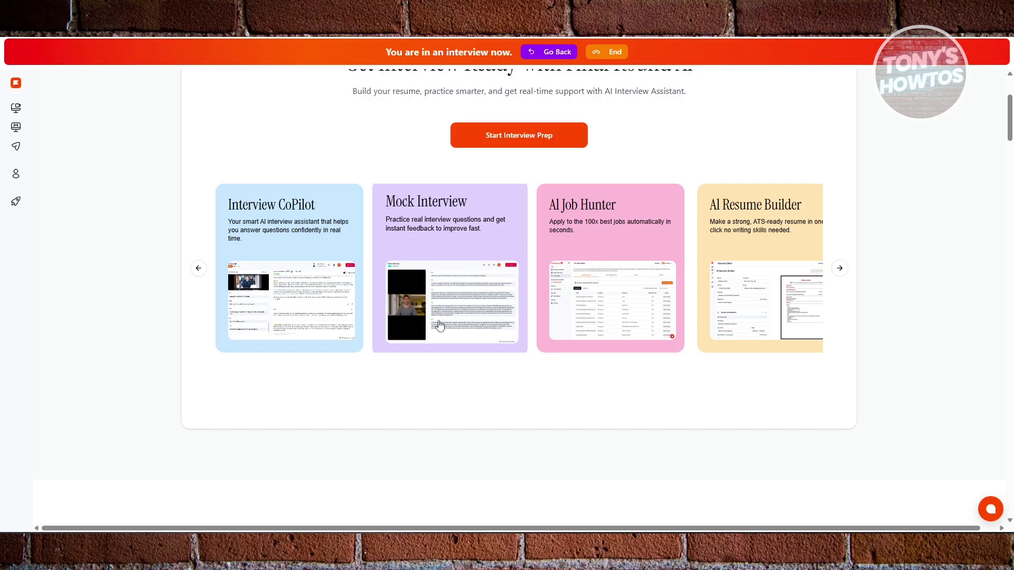
{"action": "scroll", "coordinate": [444, 315], "scroll_direction": "down", "scroll_amount": 2}
{"action": "scroll", "coordinate": [441, 317], "scroll_direction": "up", "scroll_amount": 3}
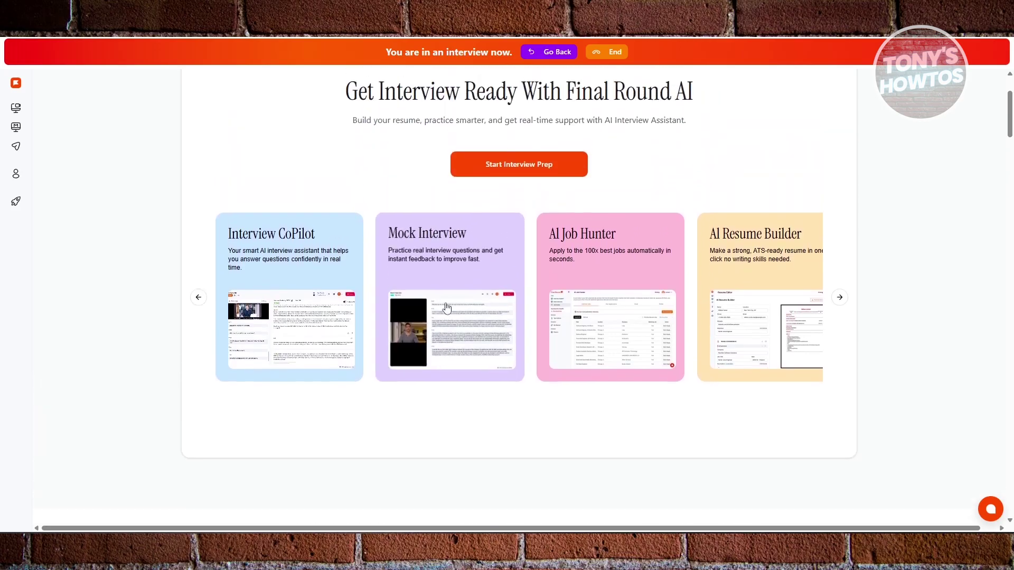